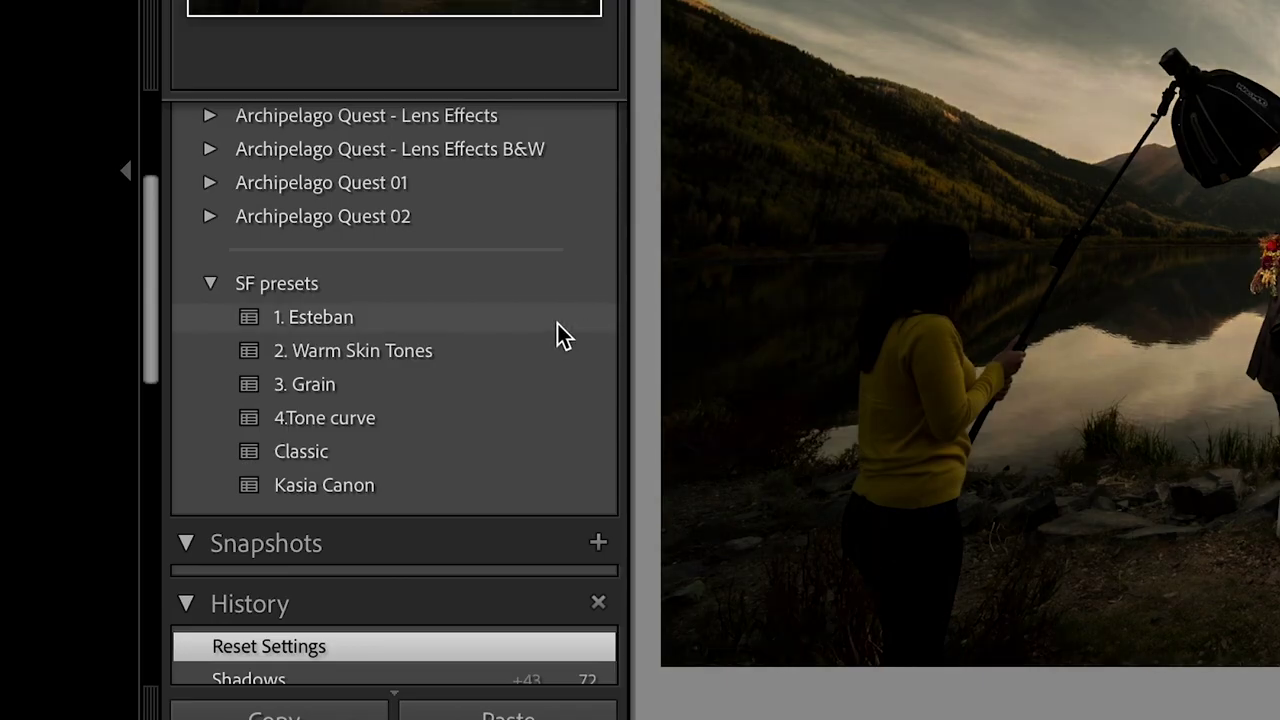
Apply the 1. Esteban preset to the lakeside wedding photo
left_click(306, 394)
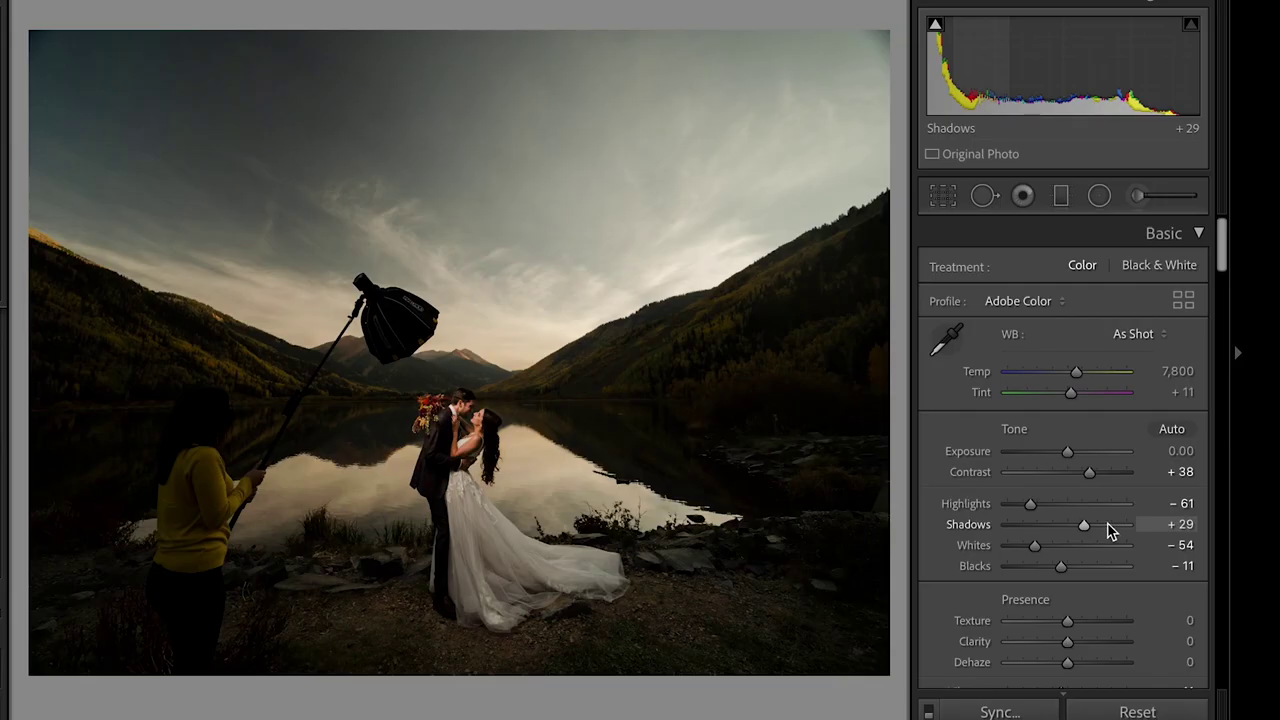
Raise Shadows to +73 on the assistant photo, then display the couple-only frame DSCF1690
left_click(1077, 445)
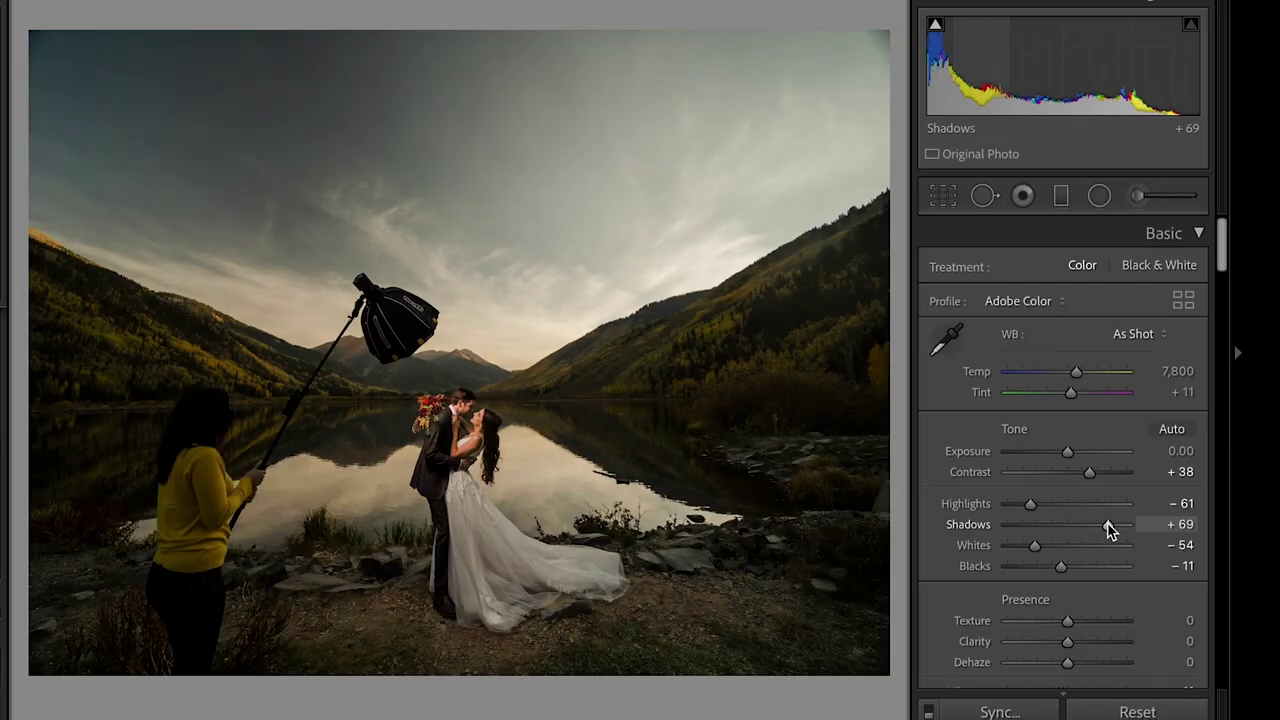
left_click_drag(1110, 530, 1113, 530)
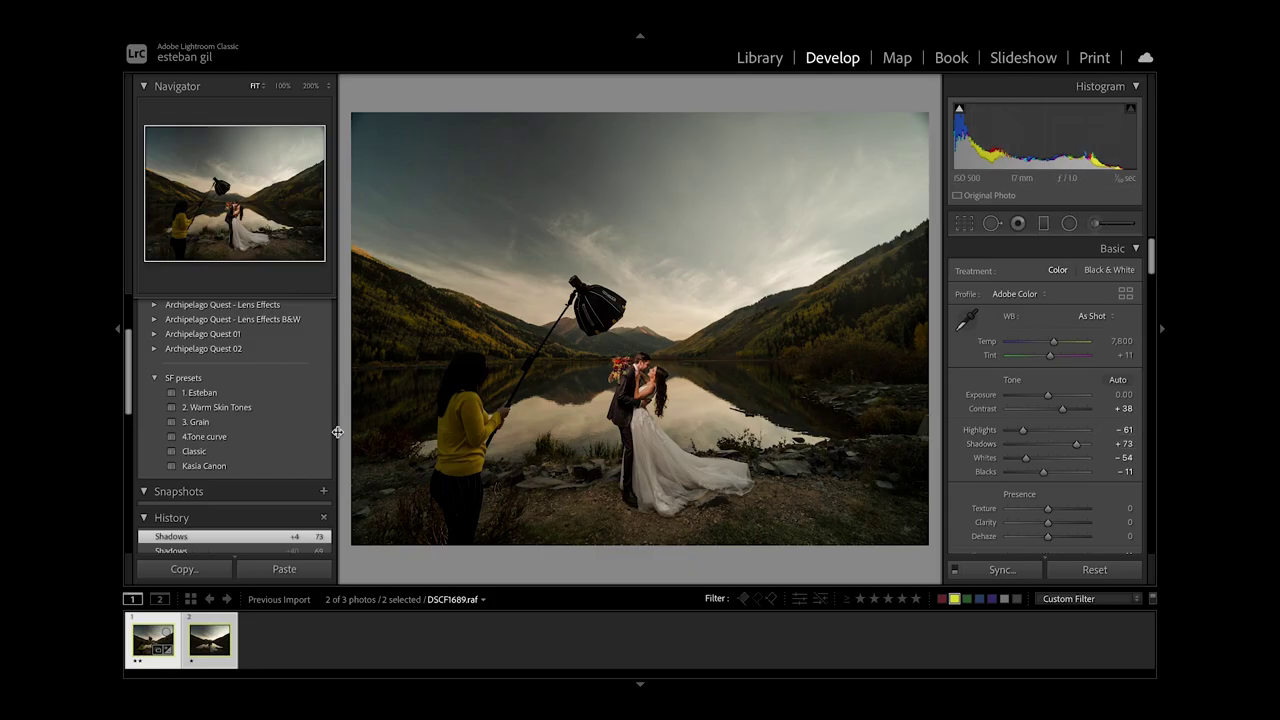
left_click(212, 640)
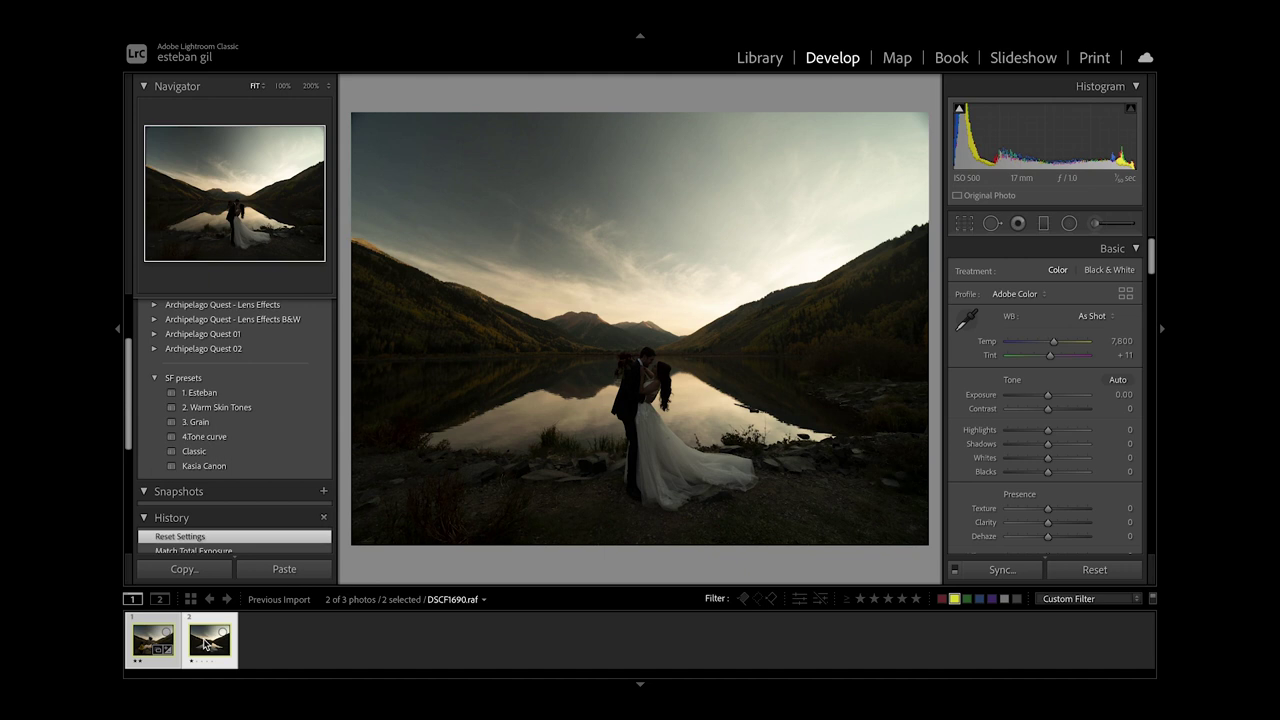
Sync the assistant photo's edits, including Exposure, onto the couple-only frame DSCF1690
left_click(148, 645)
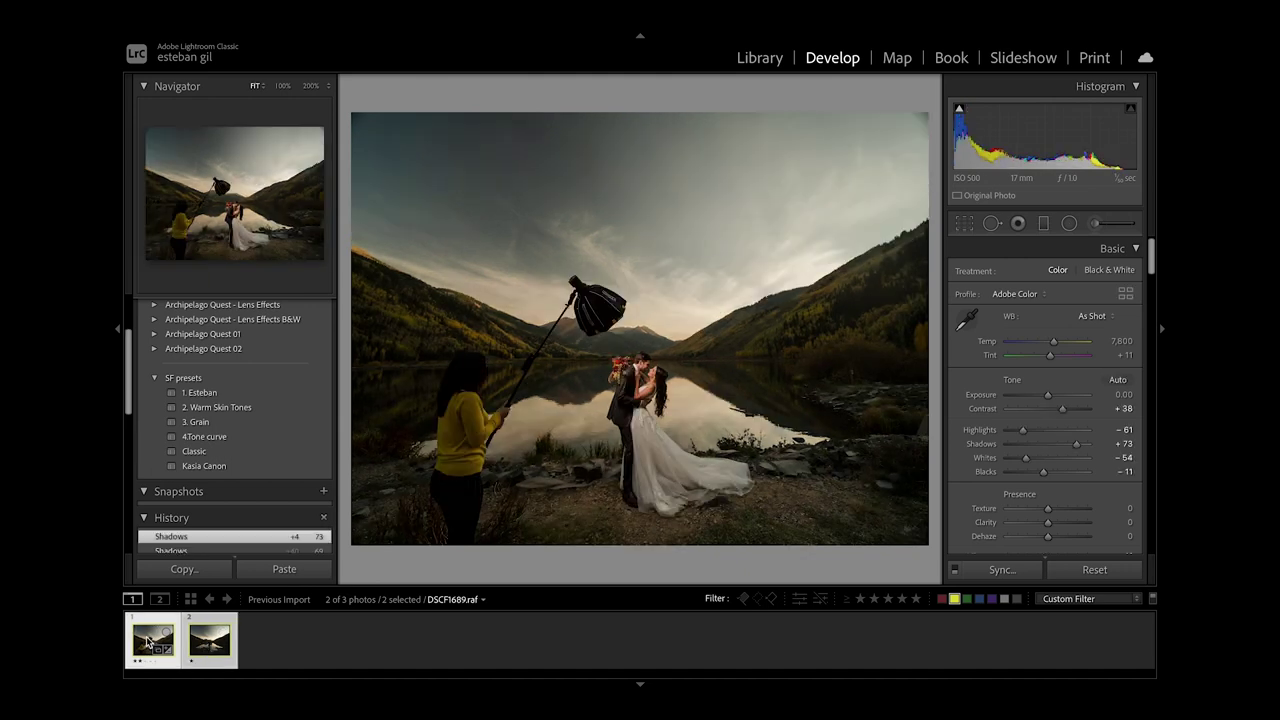
left_click(1004, 572)
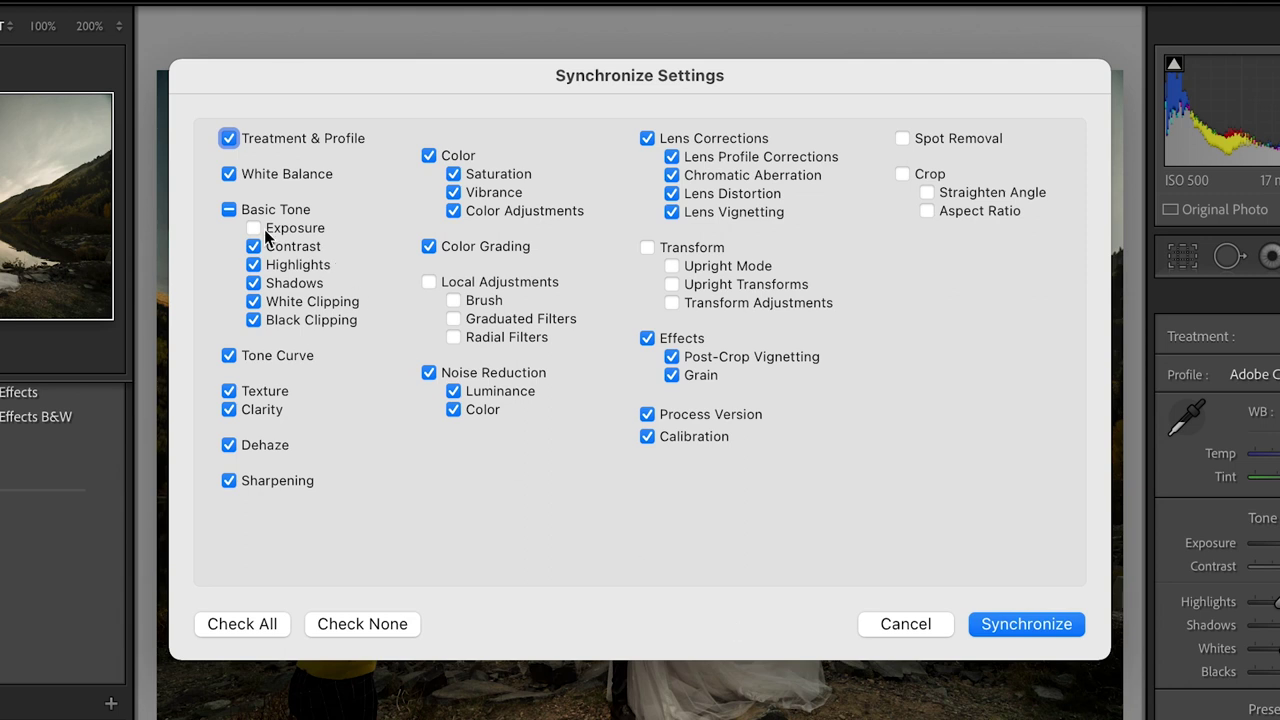
left_click(266, 232)
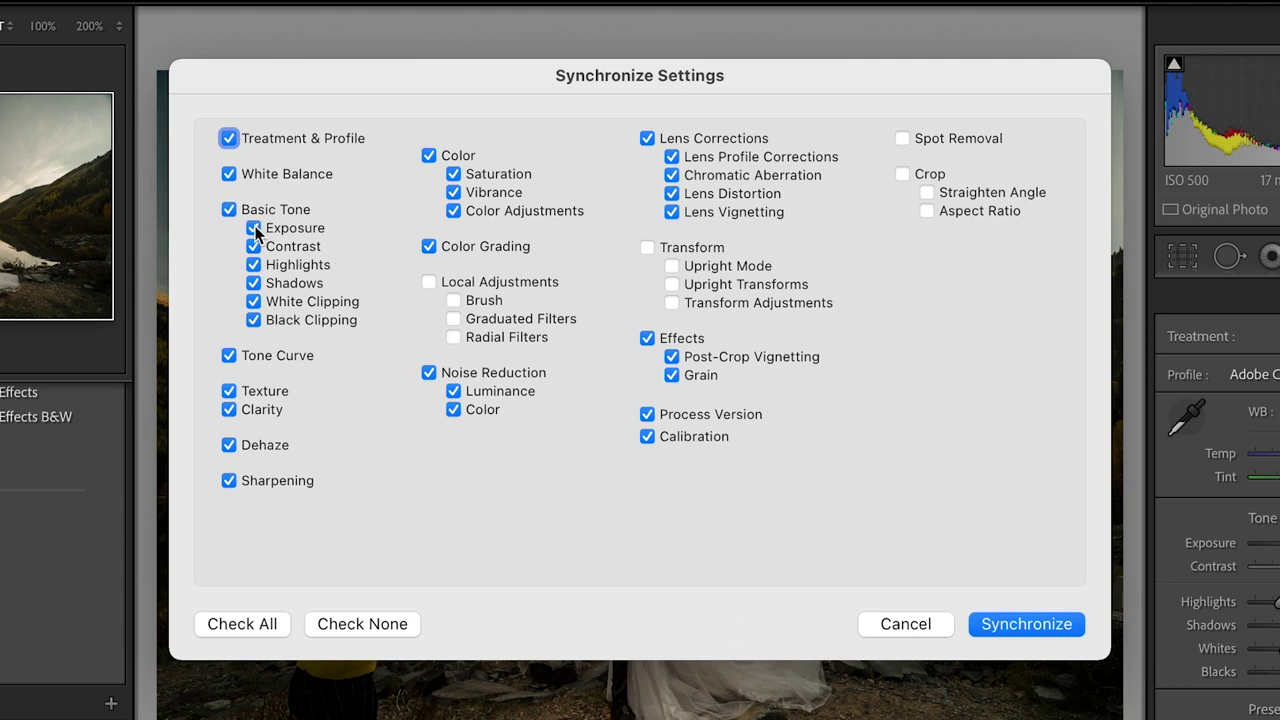
left_click(1036, 623)
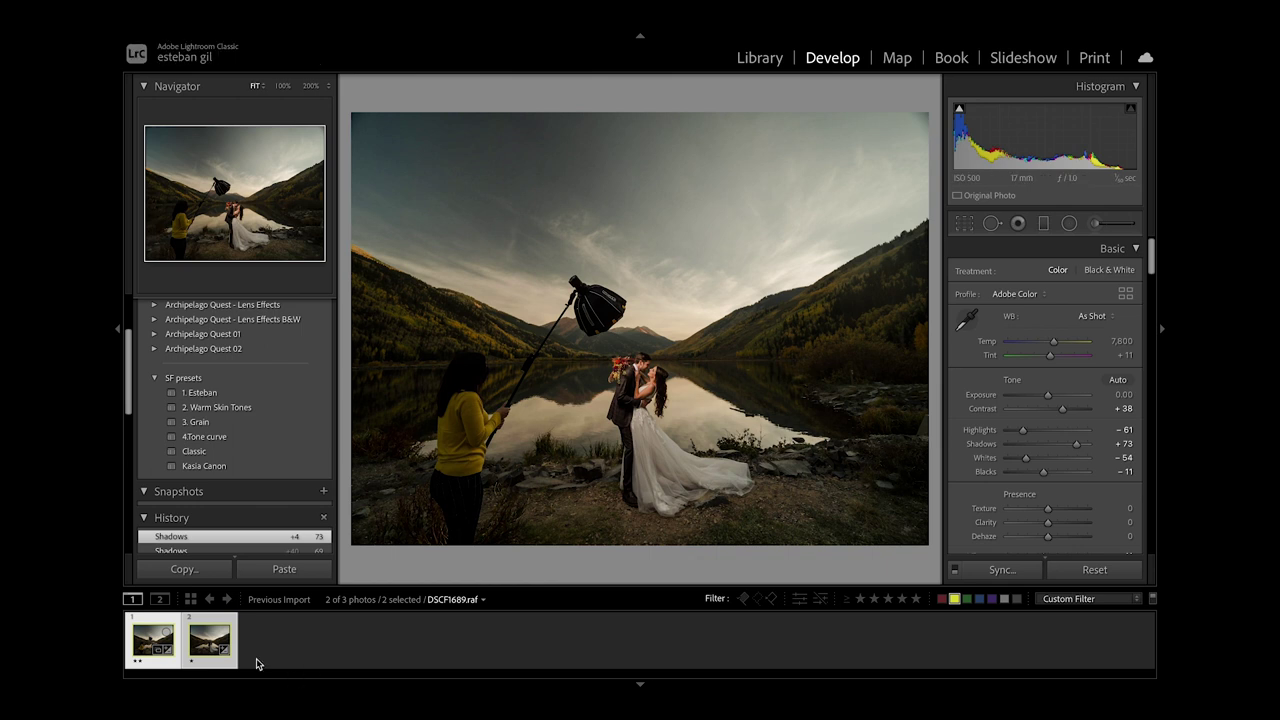
Flip back and forth between the two frames to compare their matching edits
left_click(210, 645)
key("Left")
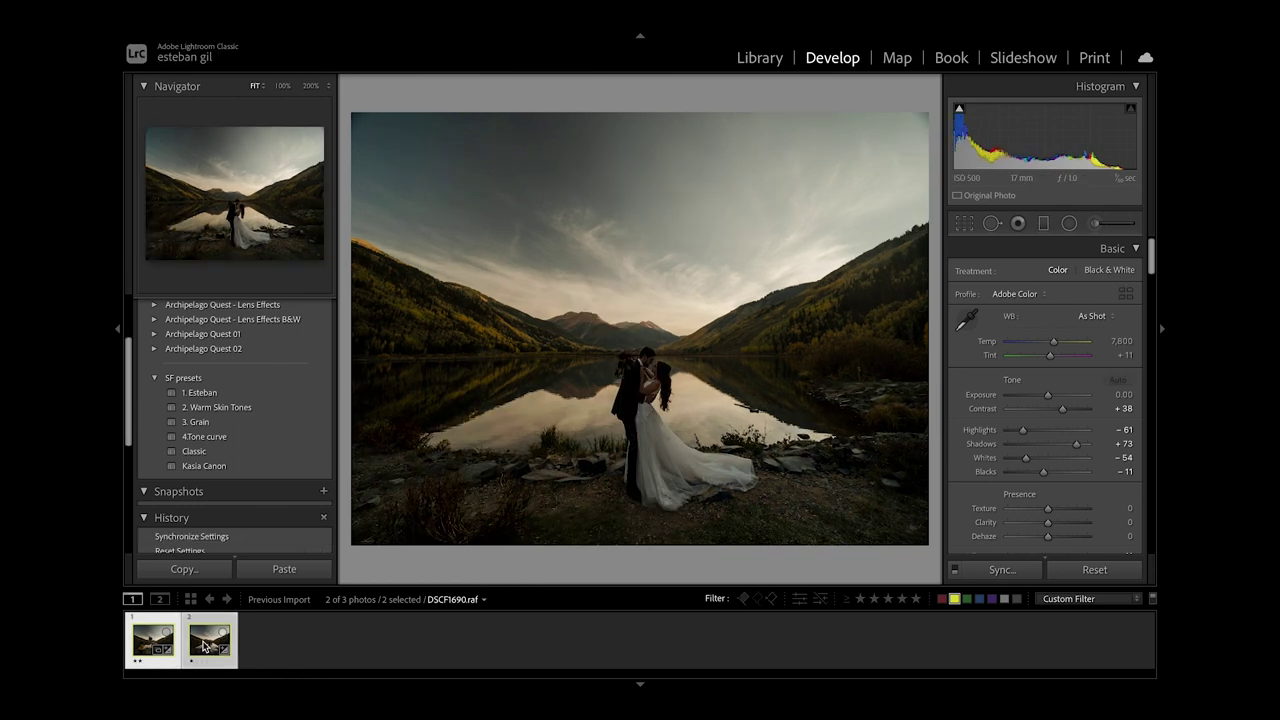
key("Right")
key("Left")
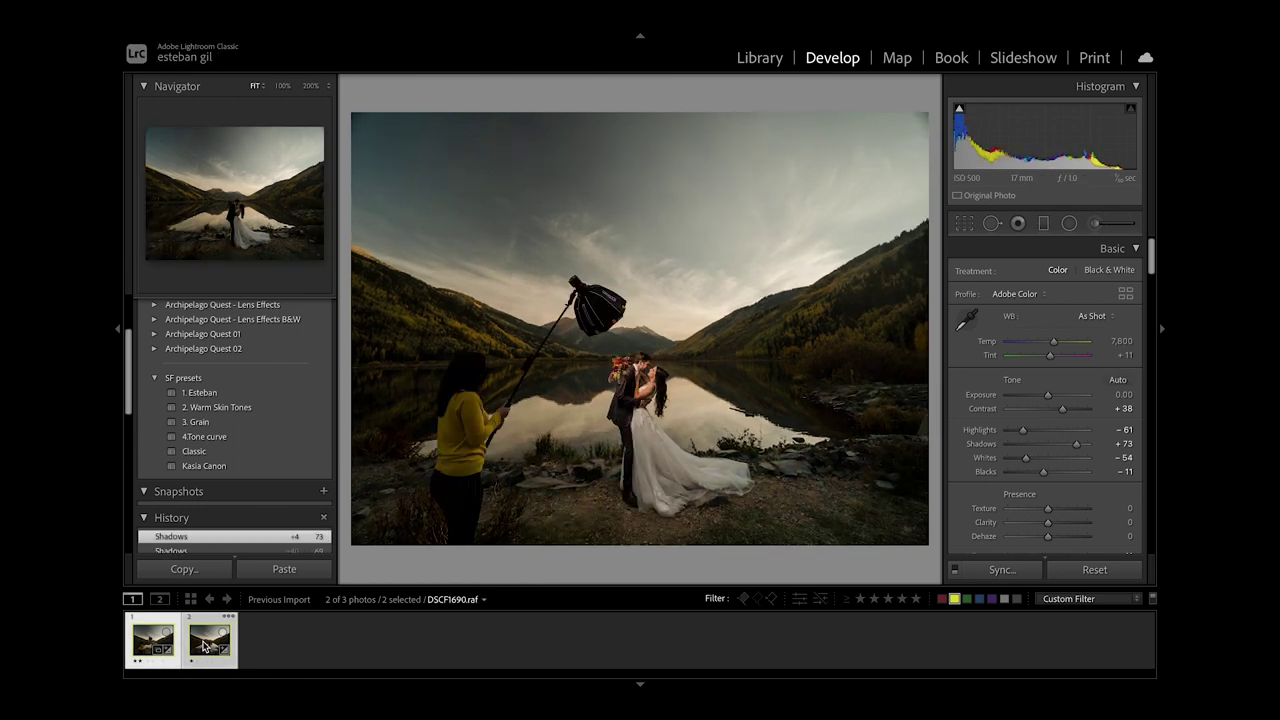
key("Right")
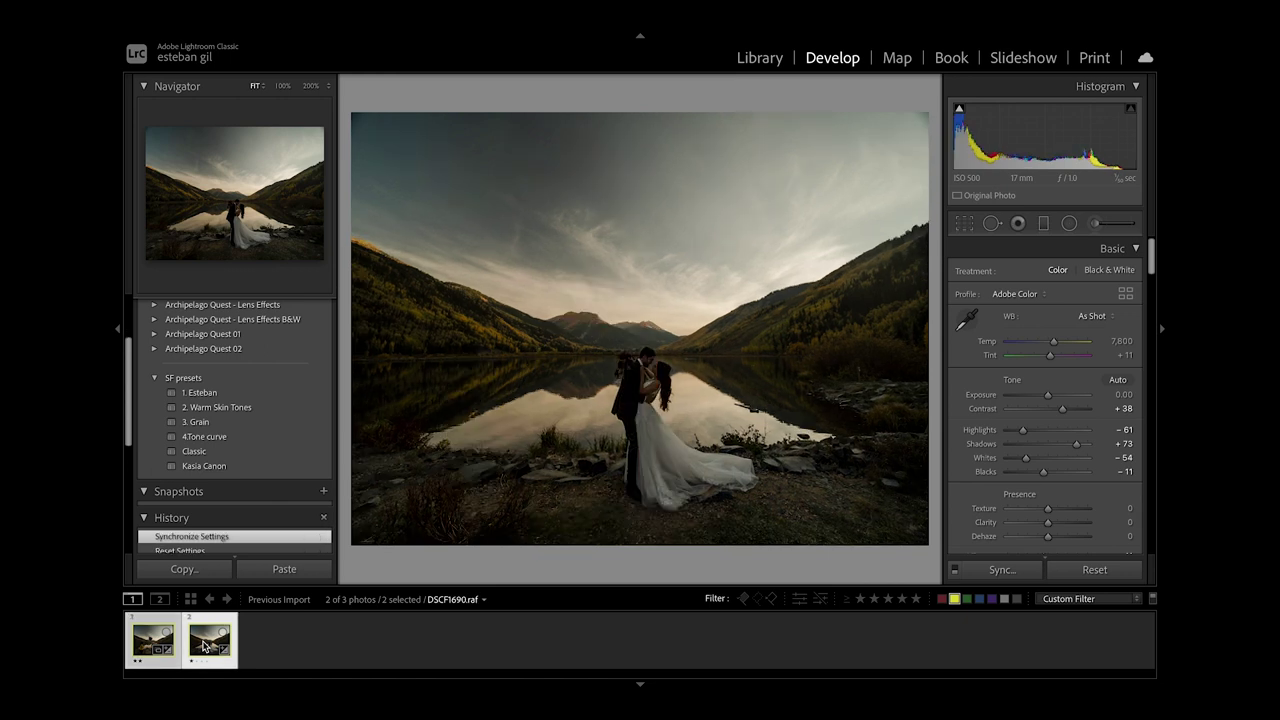
key("Left")
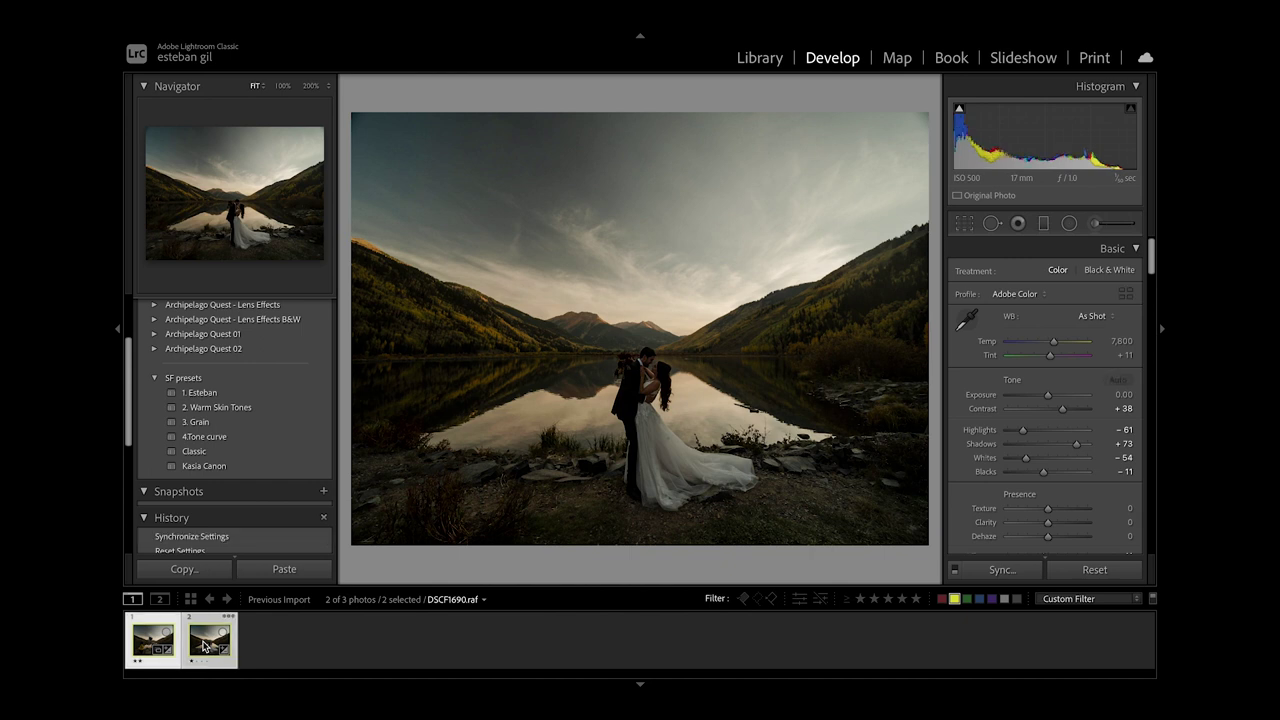
key("Right")
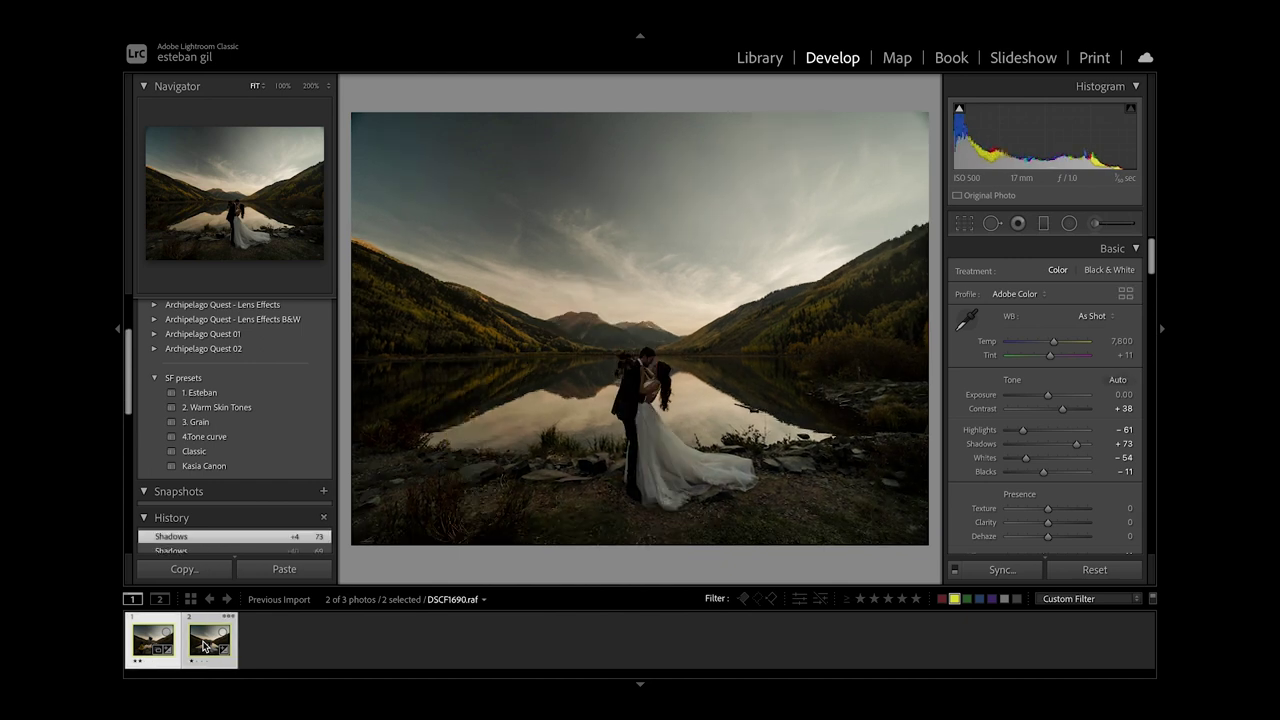
key("Left")
key("Right")
key("Left")
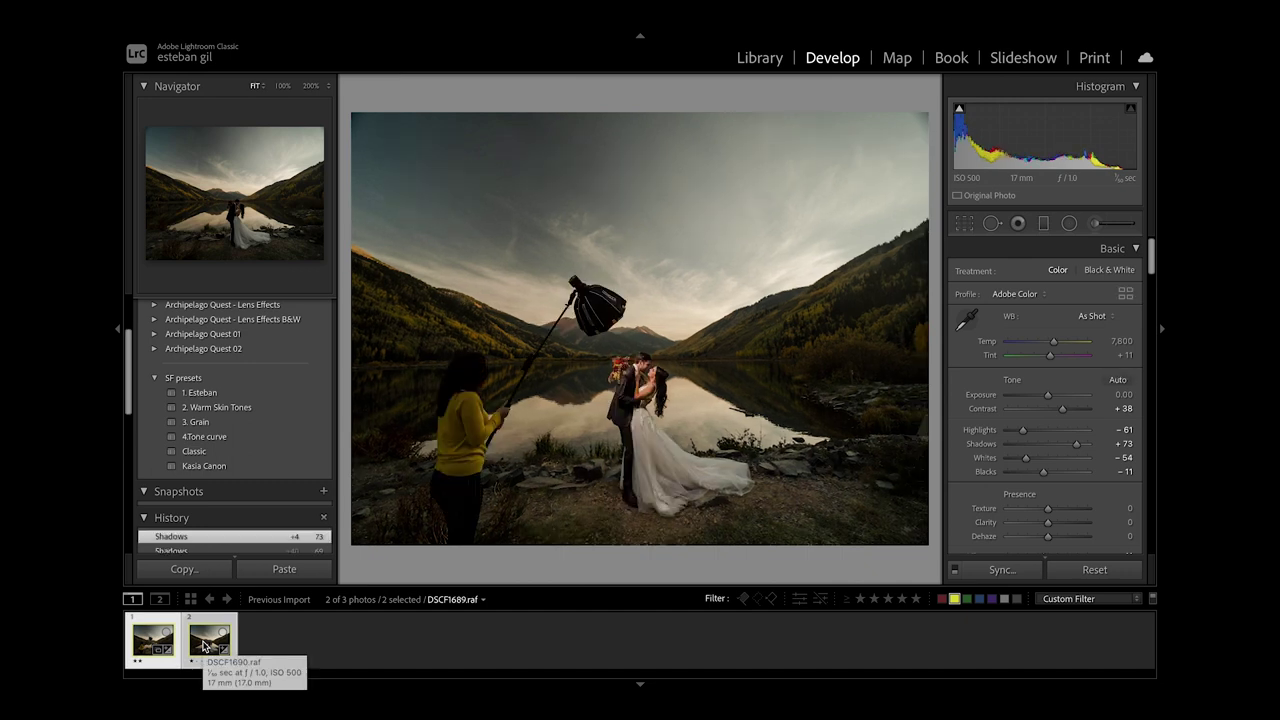
Open both frames in Photoshop as stacked layers, DSCF1689.raf above DSCF1690.raf
key("Right")
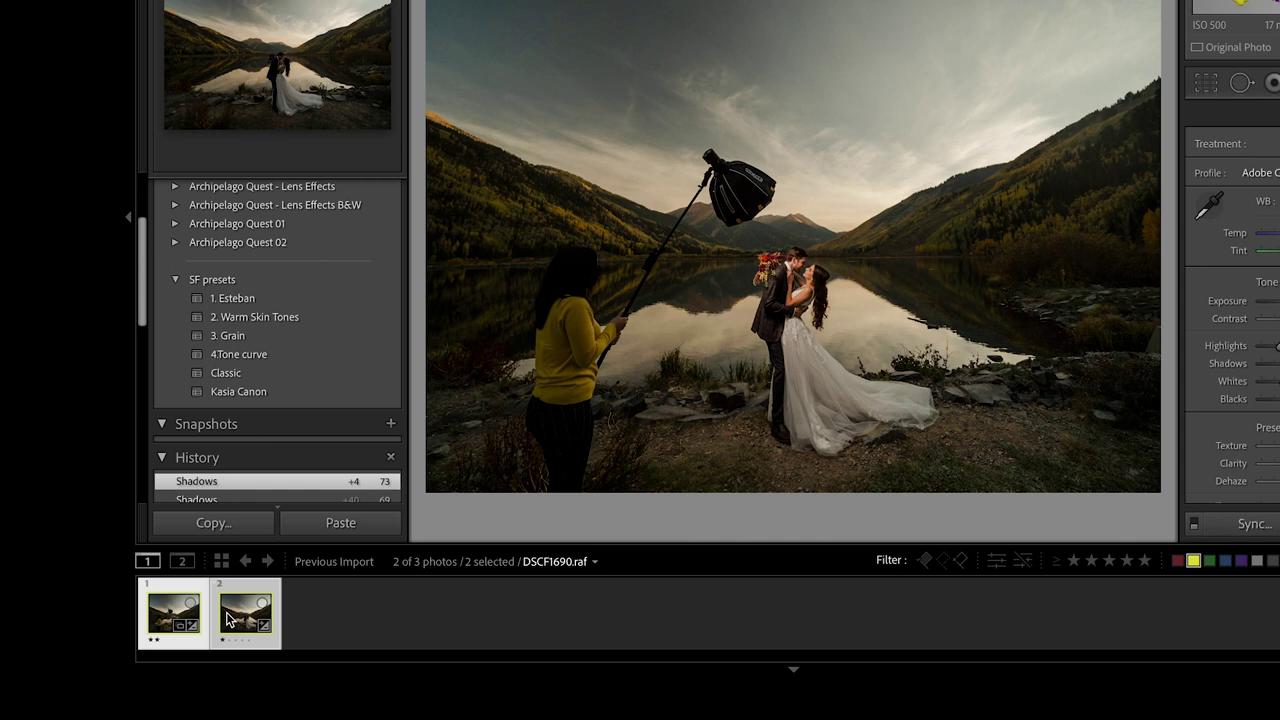
right_click(229, 619)
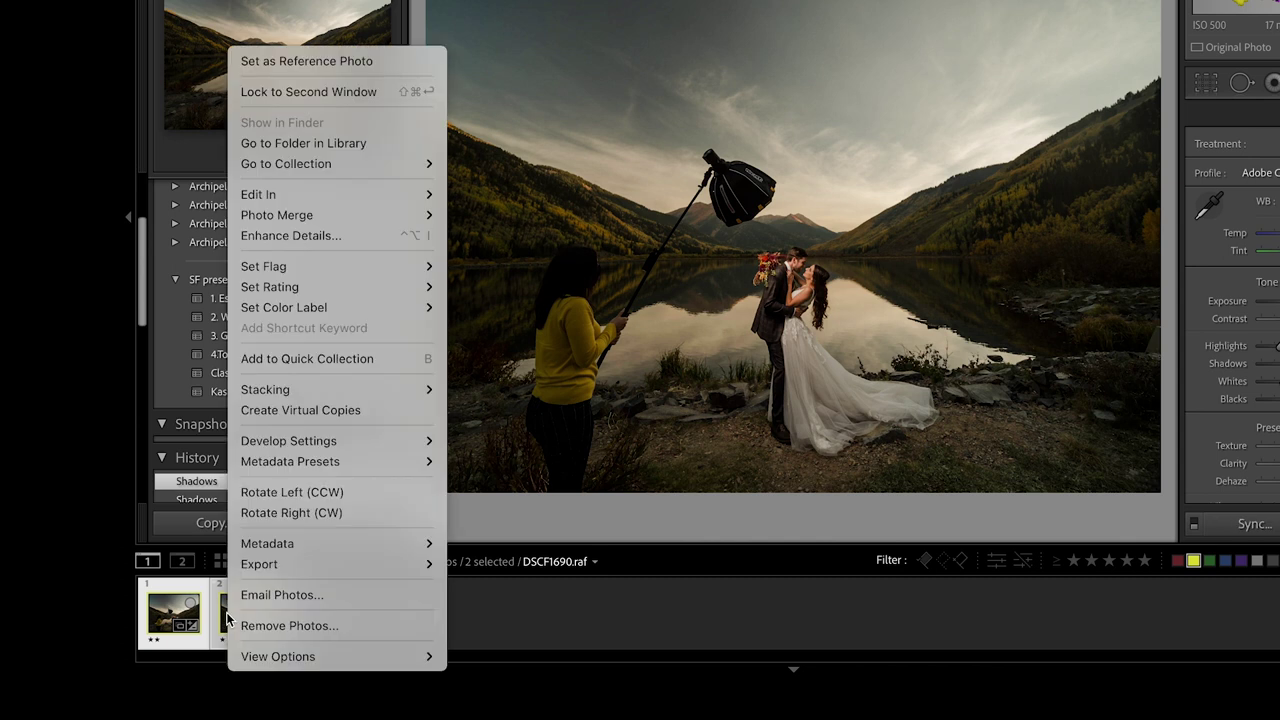
mouse_move(290, 199)
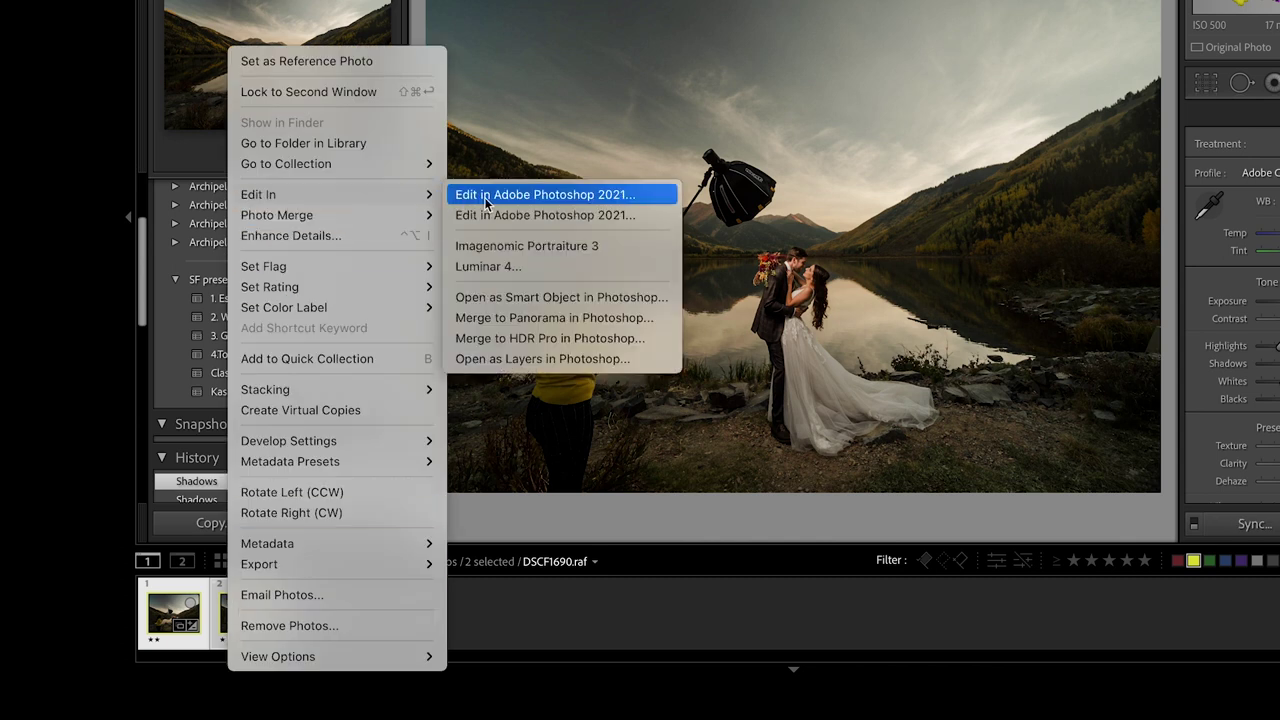
left_click(540, 359)
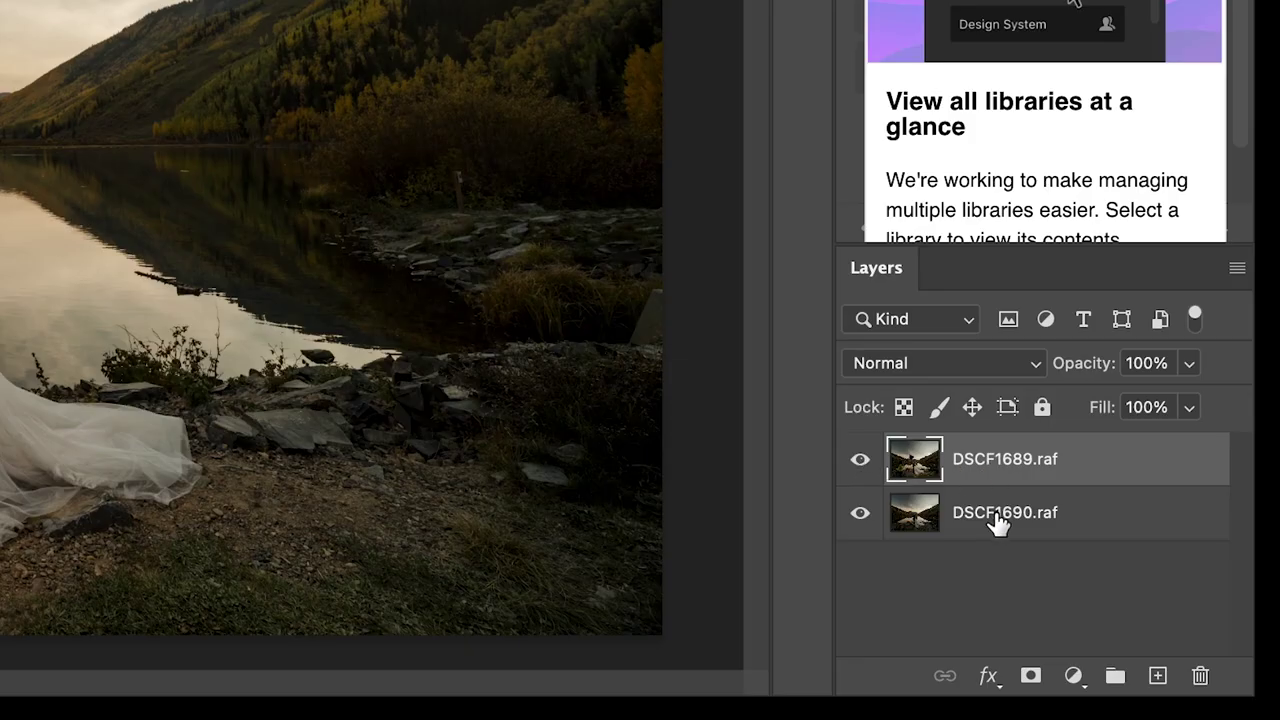
left_click(998, 522)
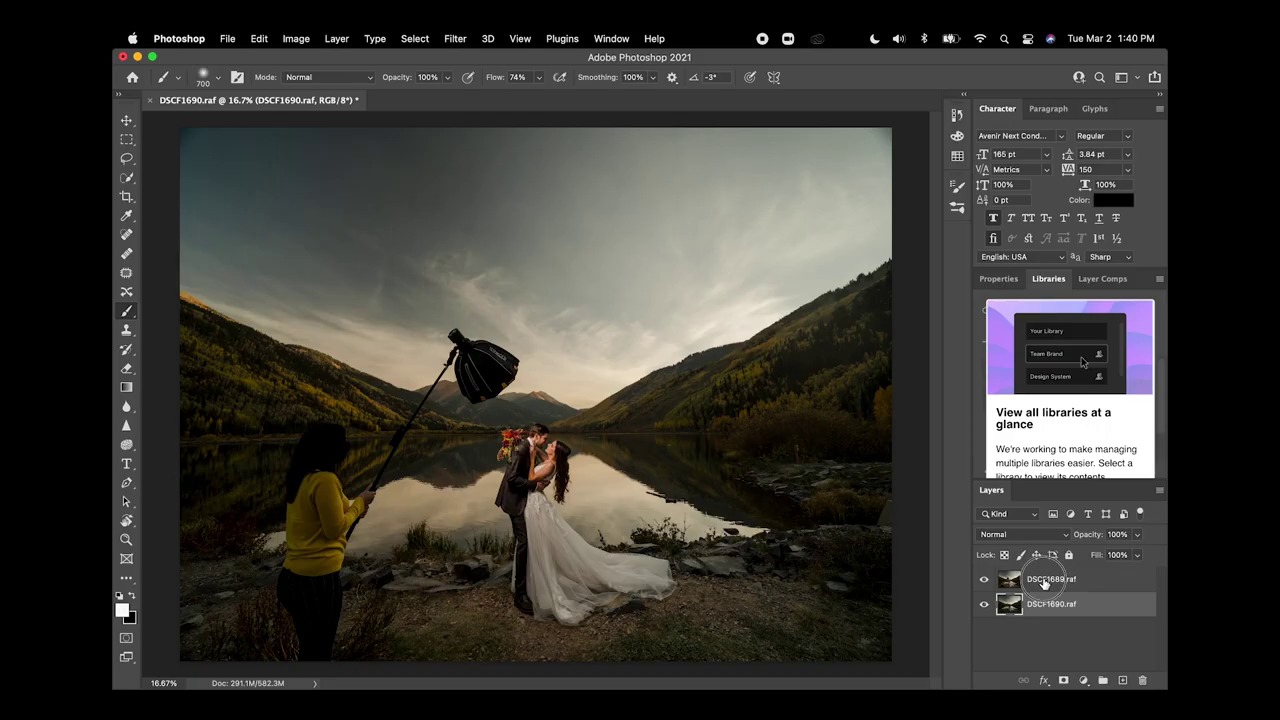
left_click(972, 468)
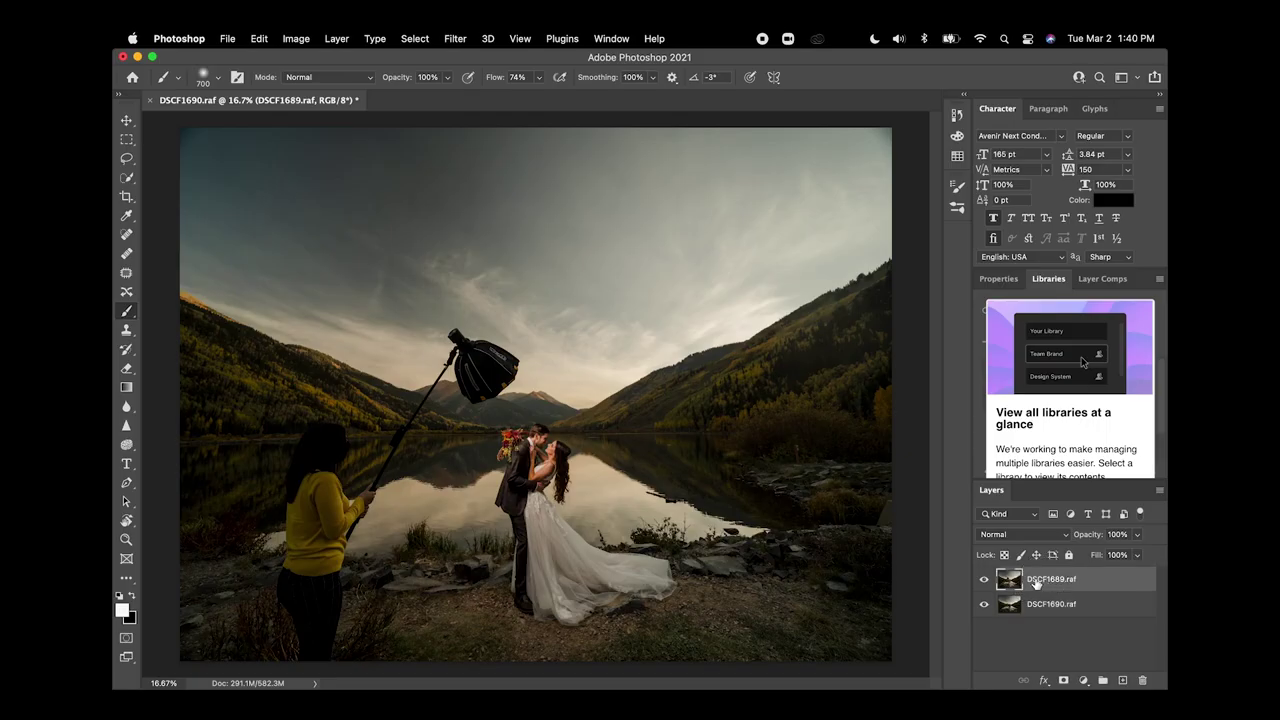
left_click(985, 580)
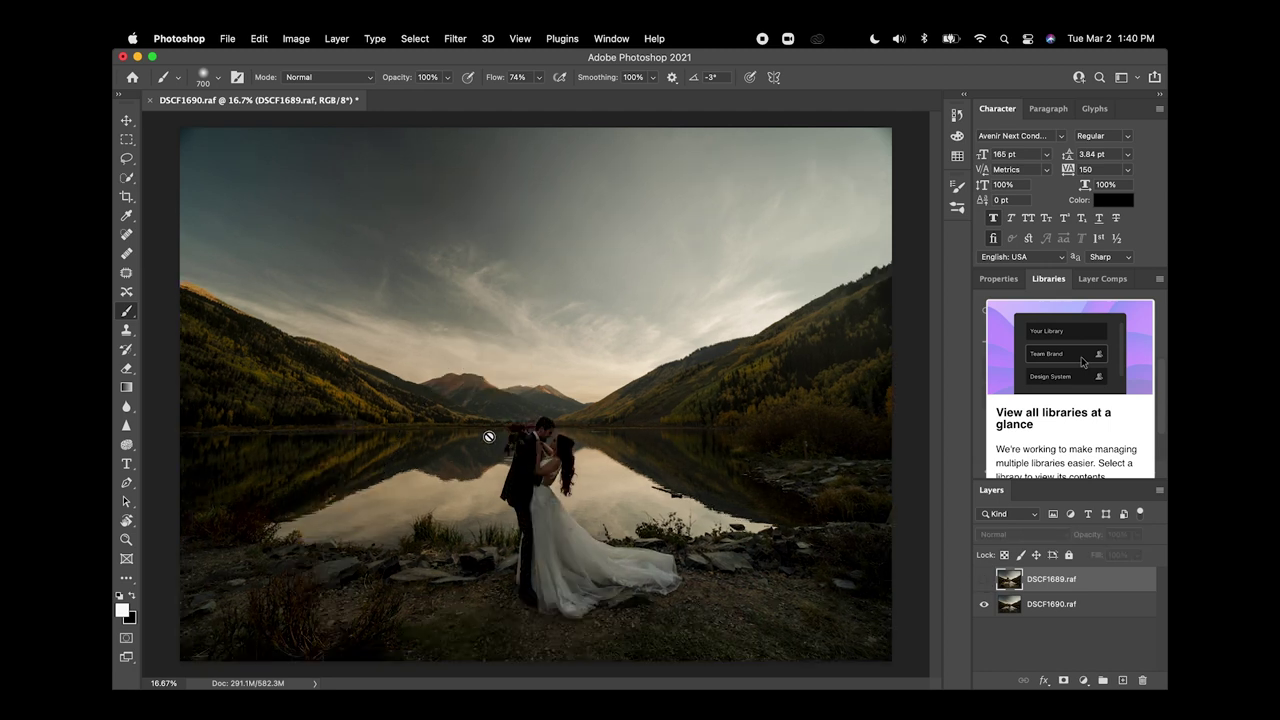
left_click(984, 581)
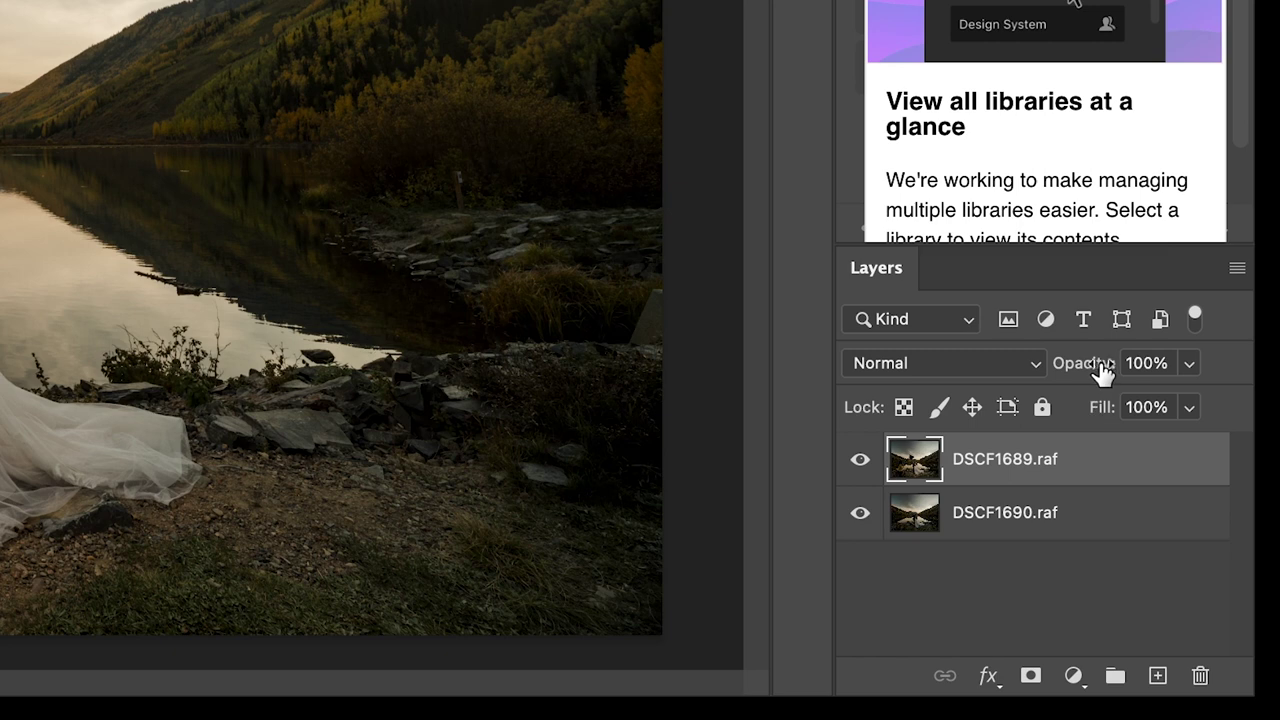
left_click_drag(1094, 365, 1057, 369)
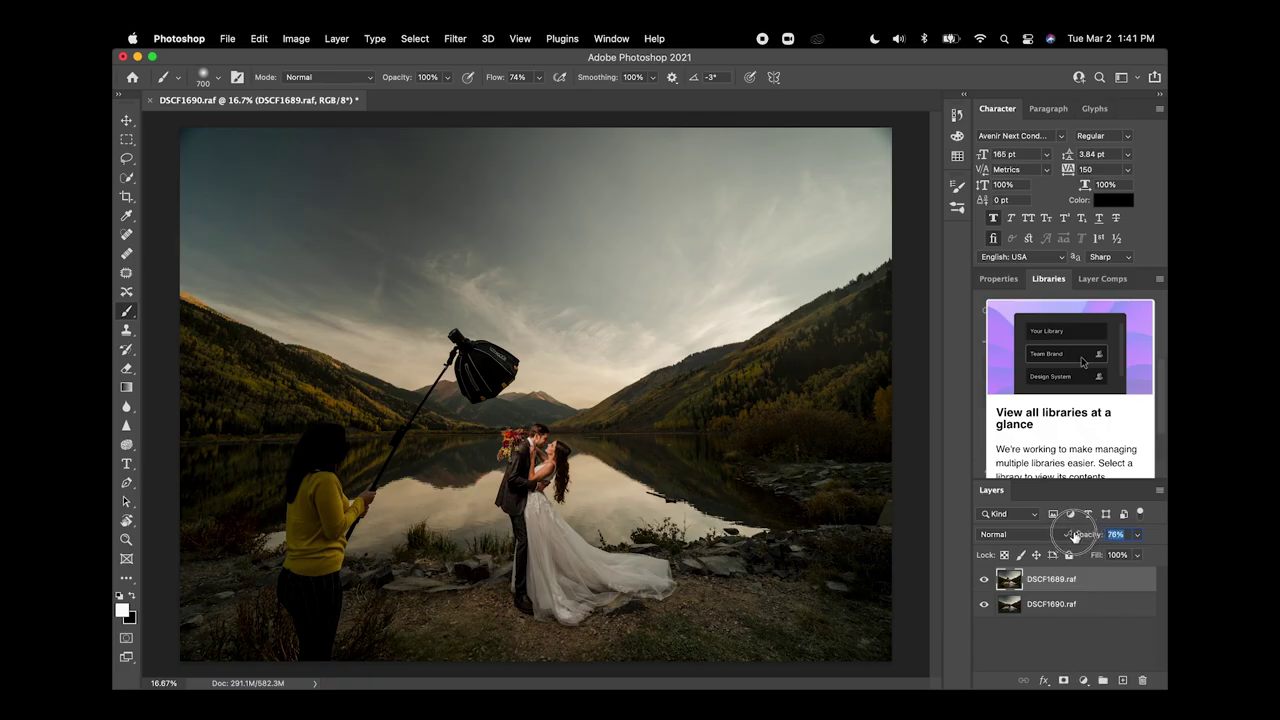
left_click_drag(1075, 537, 1071, 537)
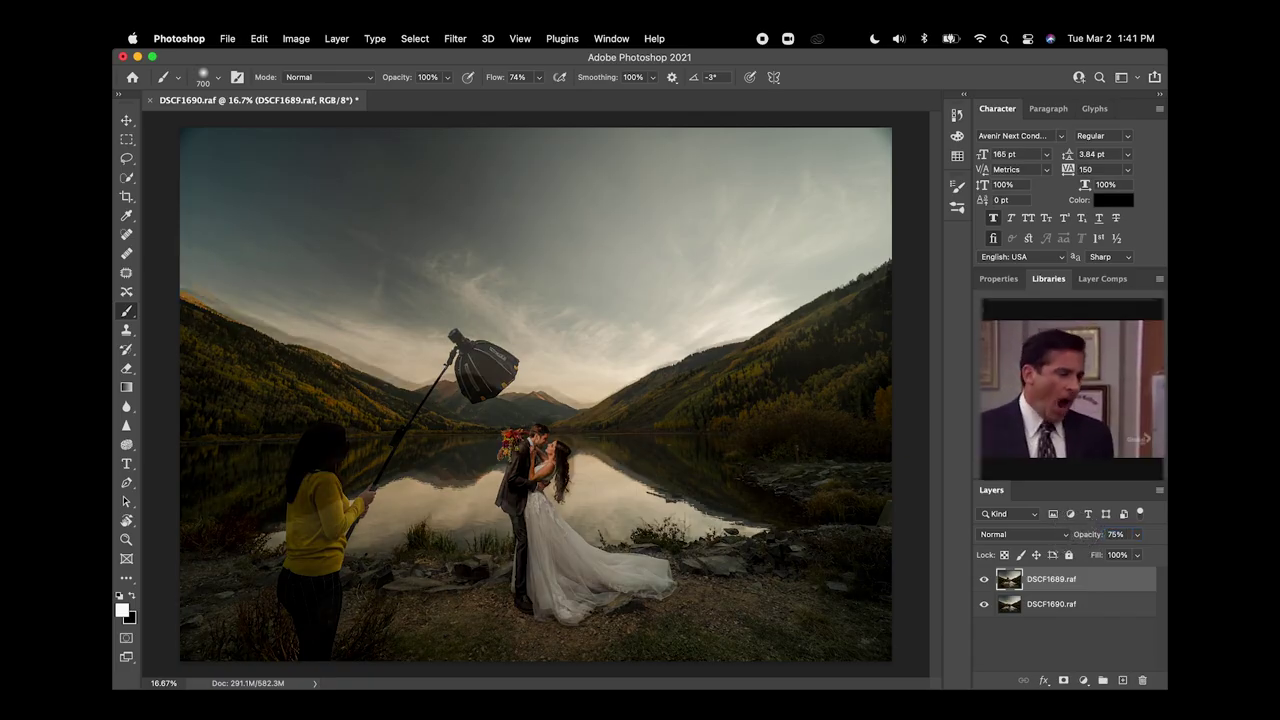
left_click_drag(1071, 537, 1095, 550)
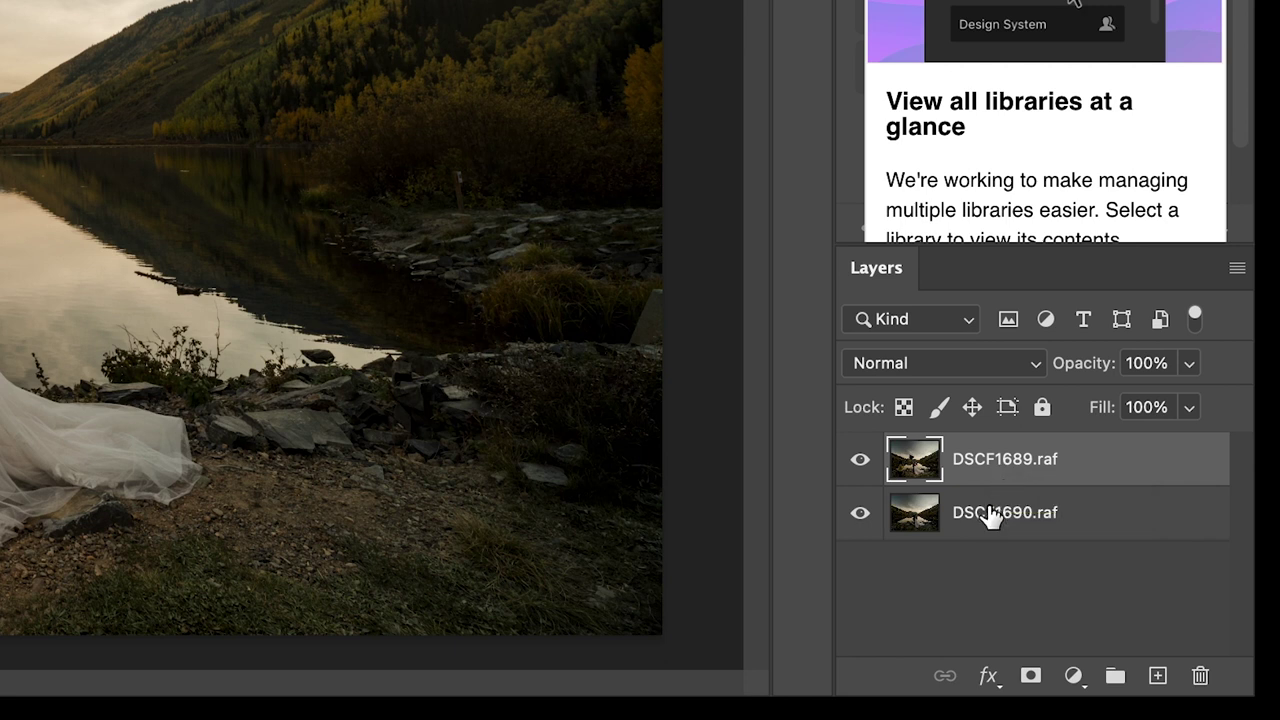
left_click(991, 516, "shift")
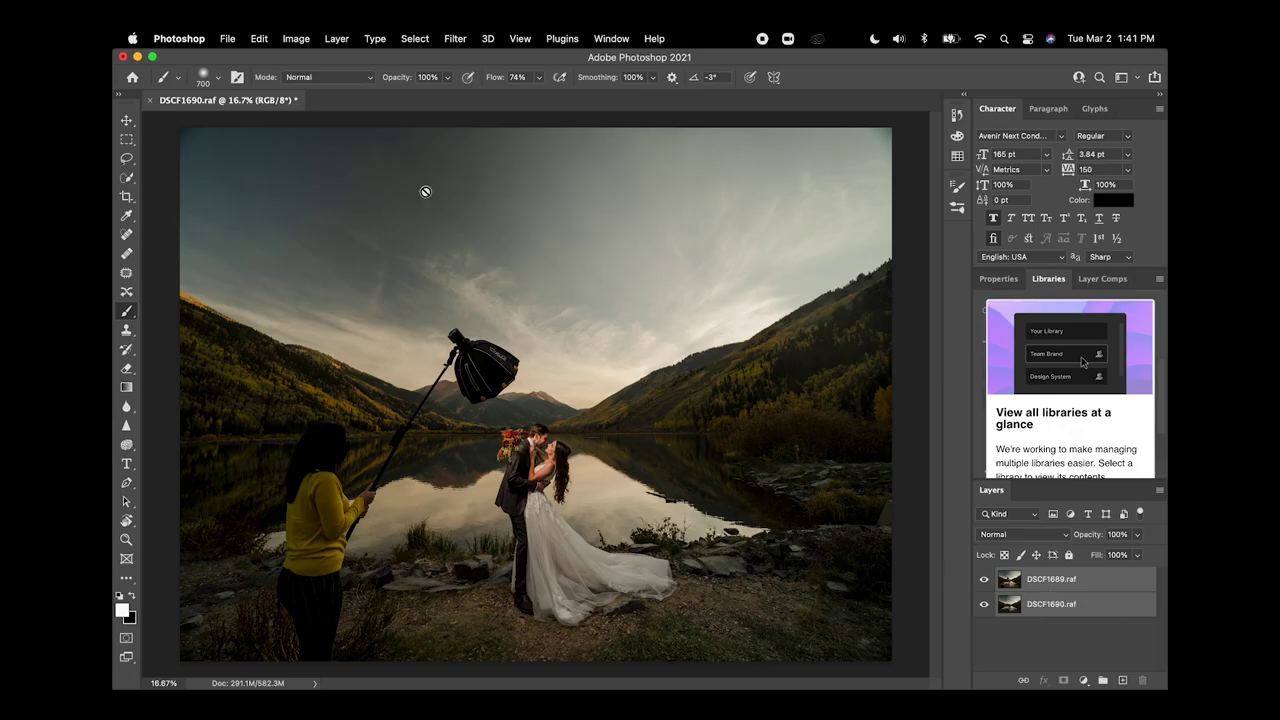
Auto-align the two layers with Auto projection, then hide the top layer to check alignment
left_click(259, 38)
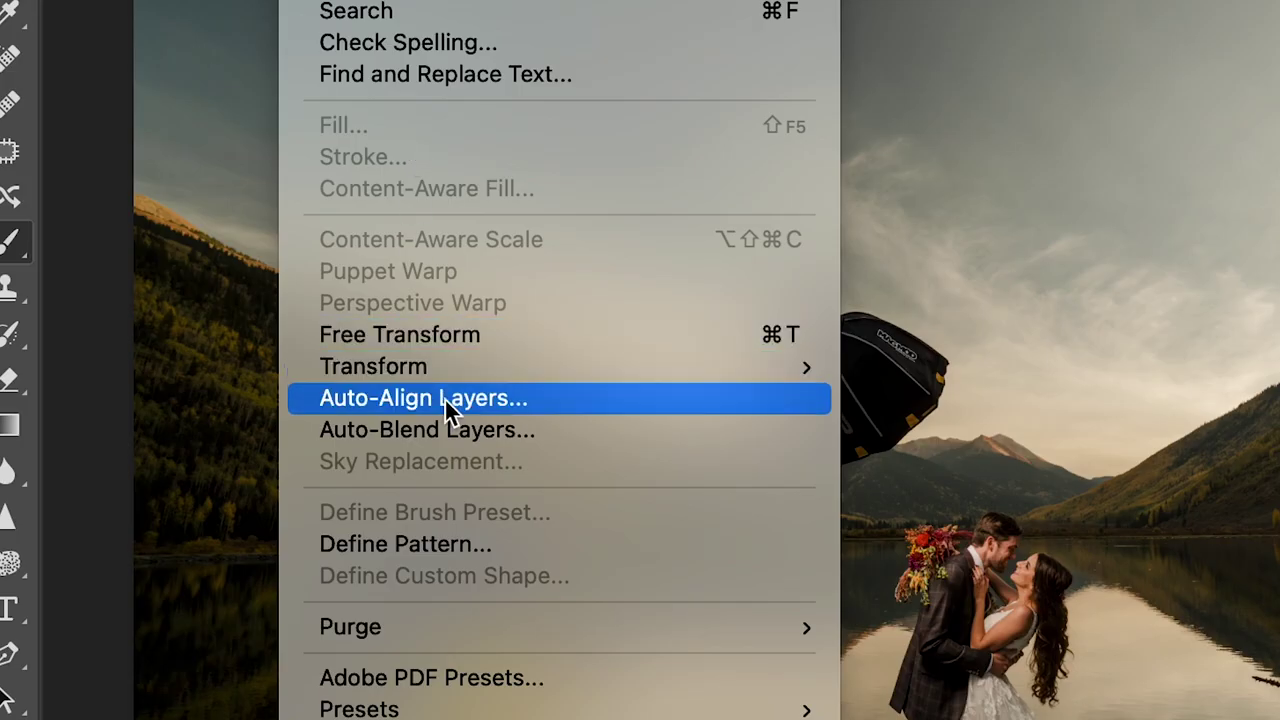
left_click(444, 397)
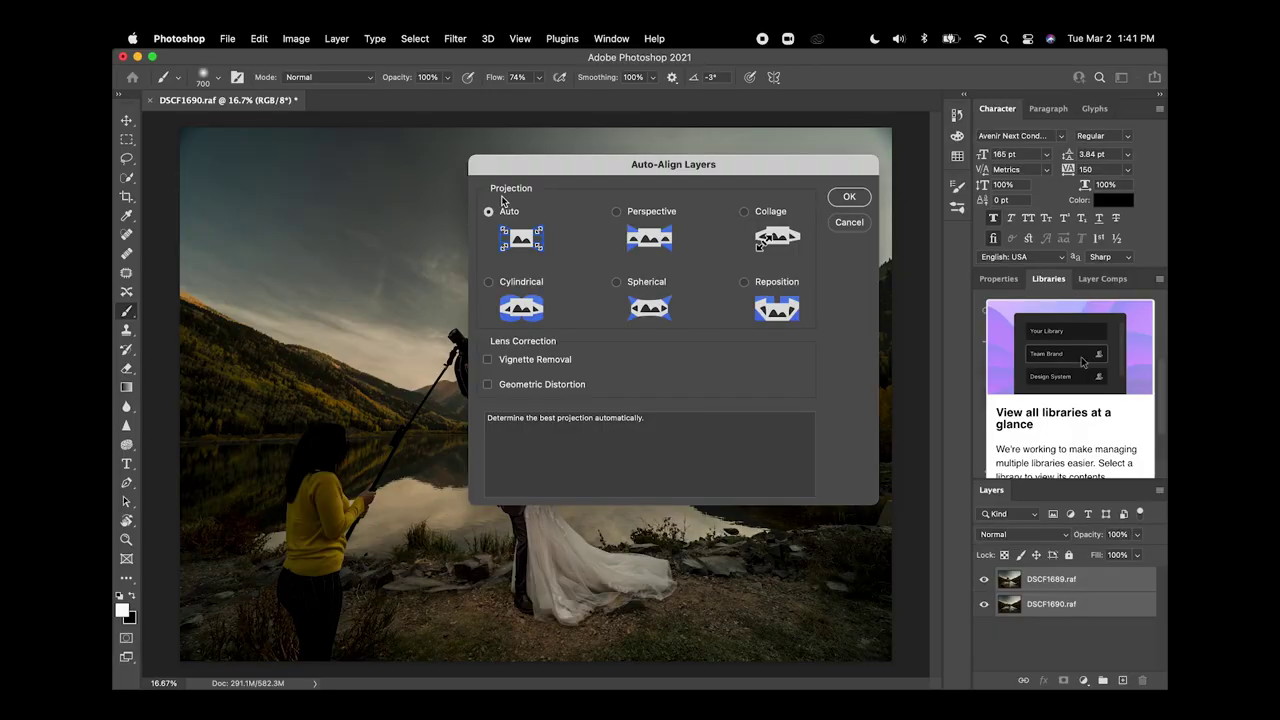
left_click(842, 198)
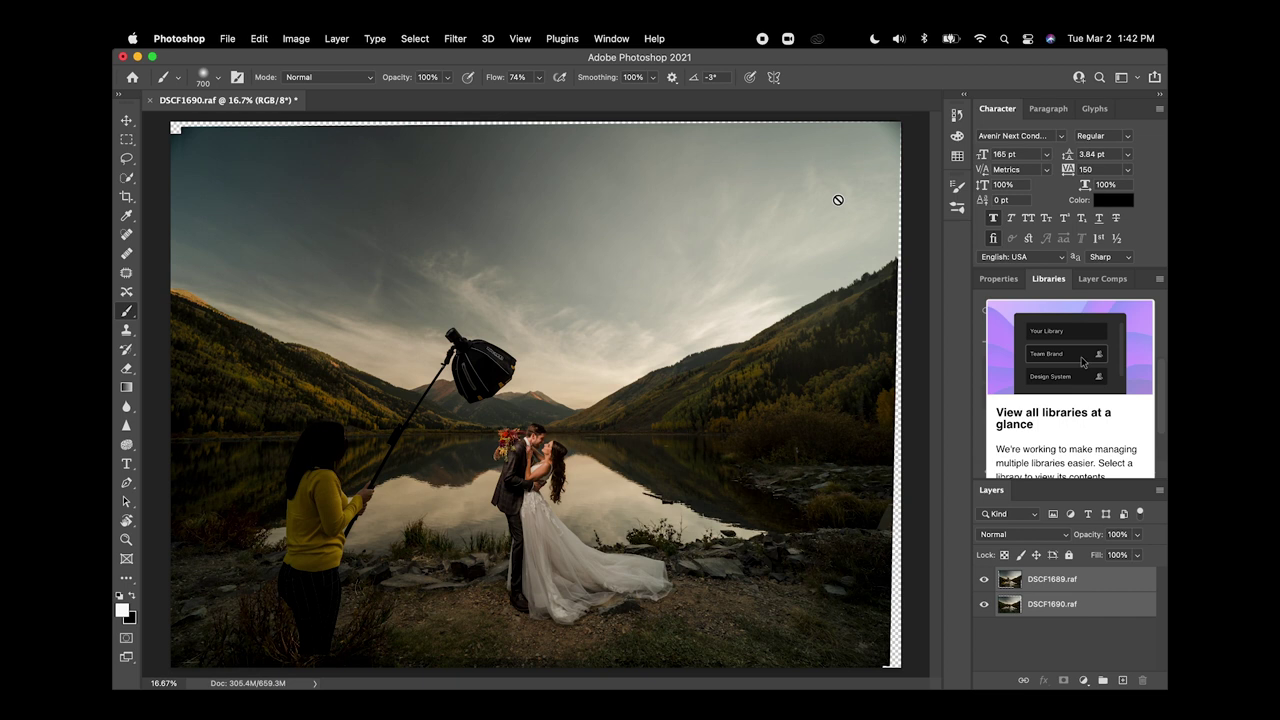
left_click(984, 580)
Show the top layer again and add a white layer mask to DSCF1689.raf
left_click(984, 580)
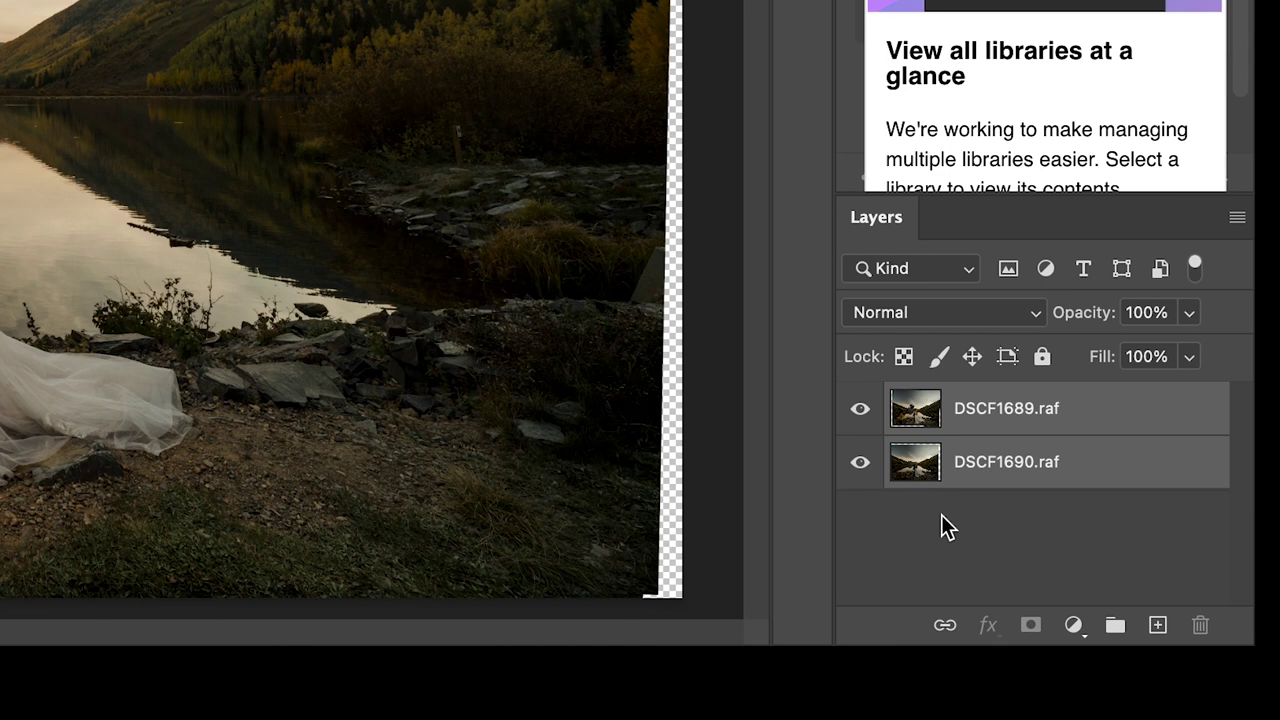
left_click(1022, 629)
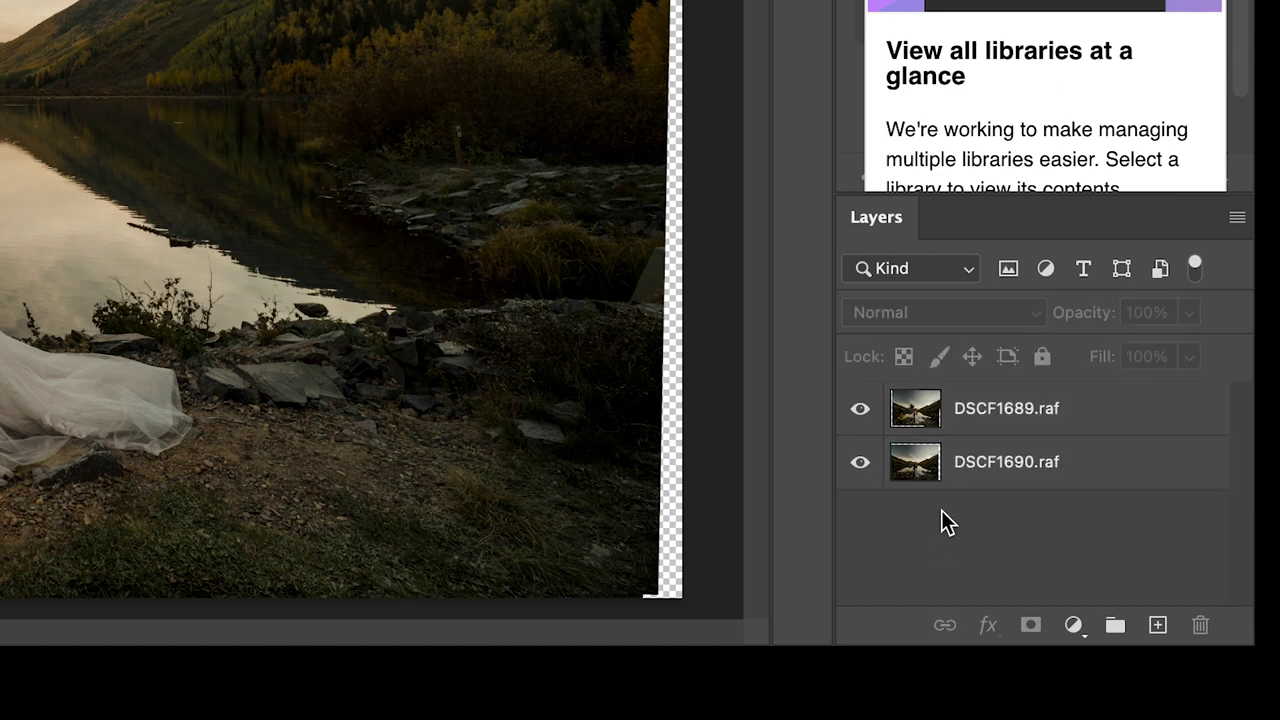
left_click(929, 412)
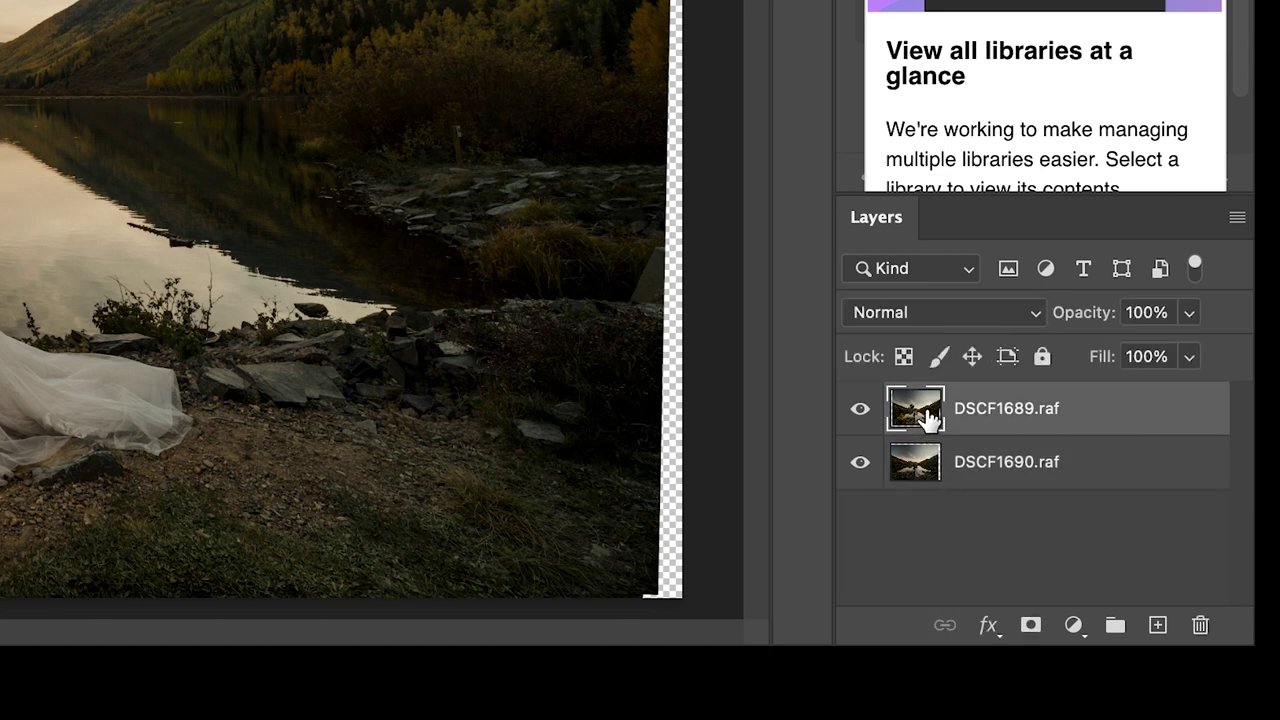
left_click(1031, 627)
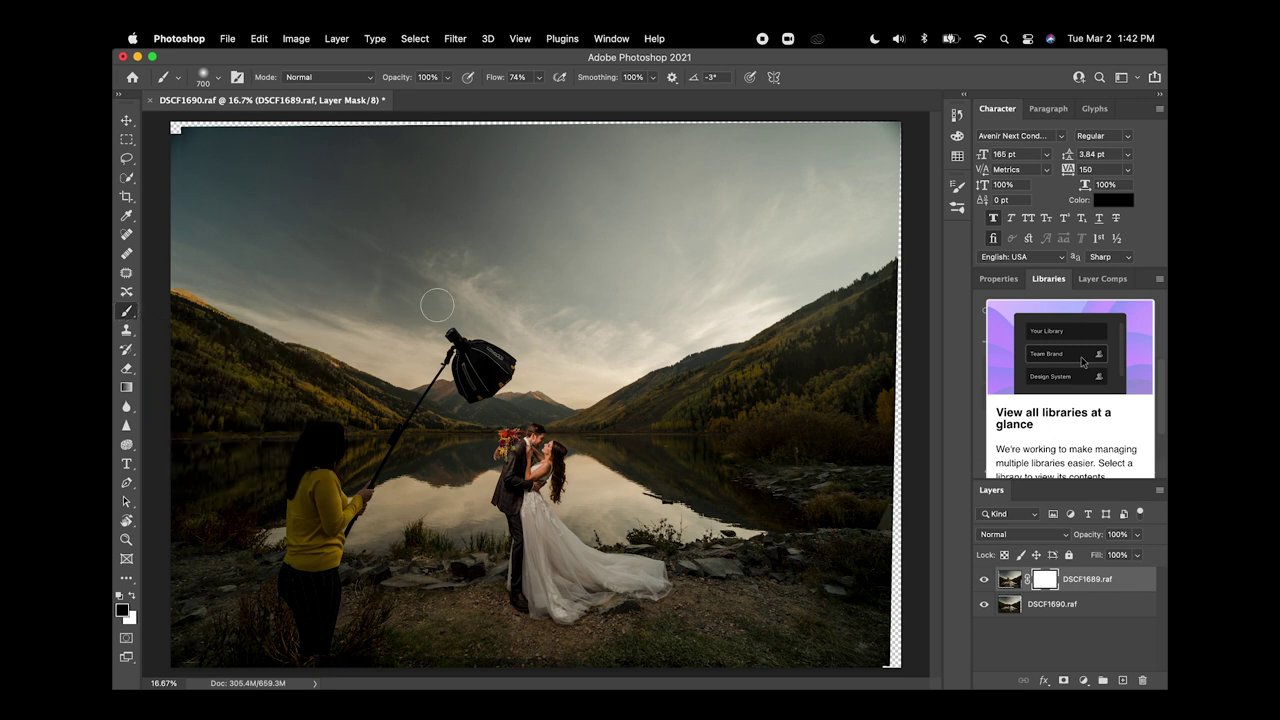
Paint black on the DSCF1689.raf mask over the softbox to reveal the sky behind
mouse_move(495, 355)
left_mouse_down()
mouse_move(515, 368)
mouse_move(458, 355)
mouse_move(492, 370)
mouse_move(478, 392)
mouse_move(445, 360)
mouse_move(370, 470)
mouse_move(345, 515)
mouse_move(320, 657)
mouse_move(309, 594)
mouse_move(337, 513)
mouse_move(340, 437)
mouse_move(323, 420)
mouse_move(291, 634)
mouse_move(288, 525)
left_mouse_up()
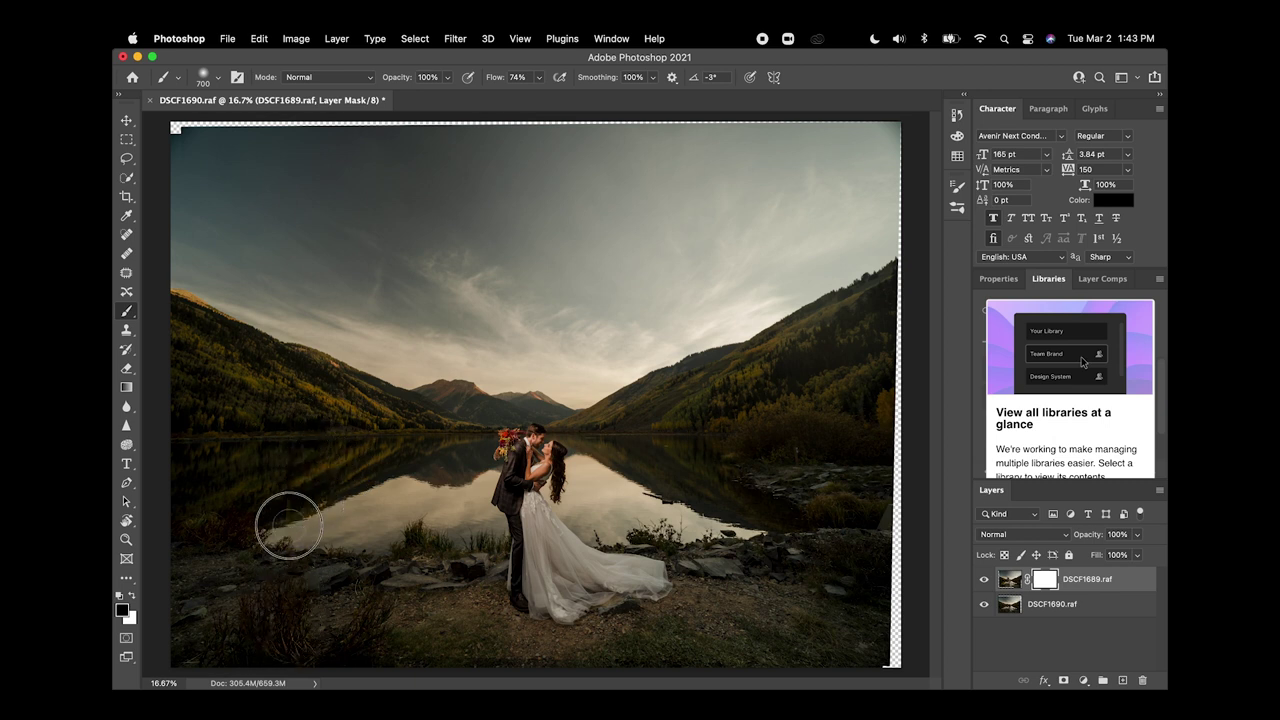